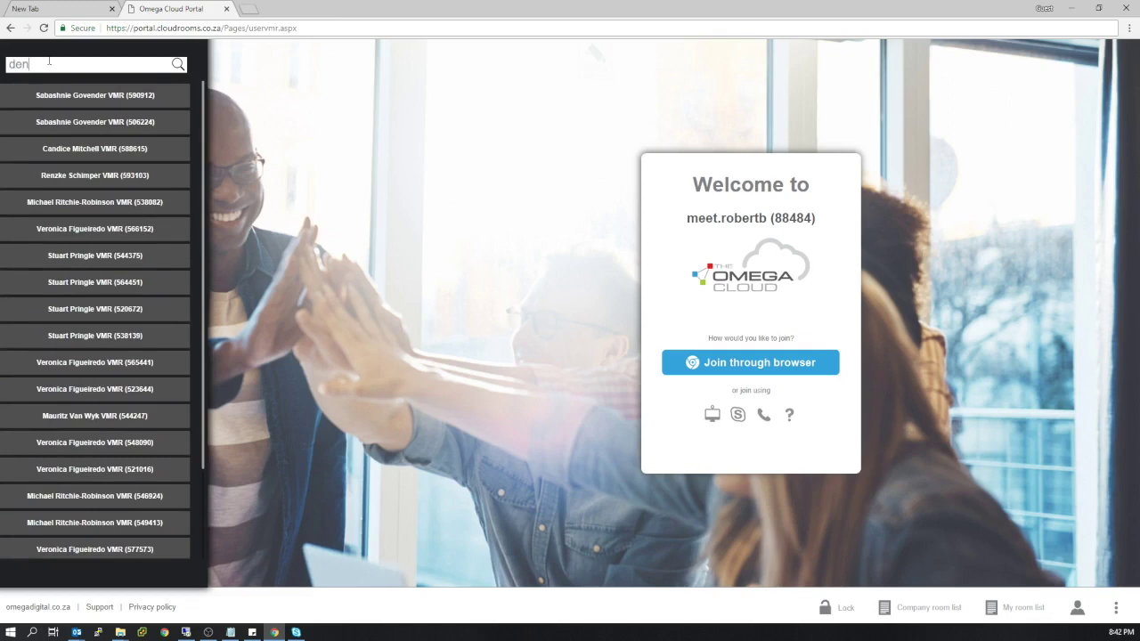
# Search the company room list by the host's first name, select the matching VMR and show its participants.
pyautogui.click(177, 64)
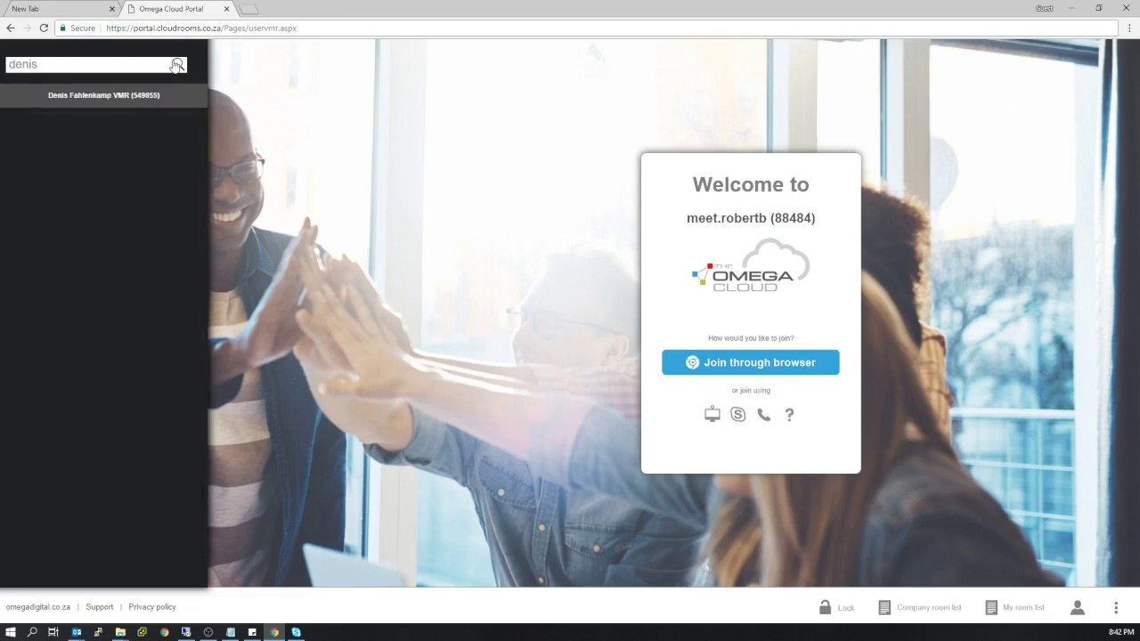
pyautogui.click(151, 98)
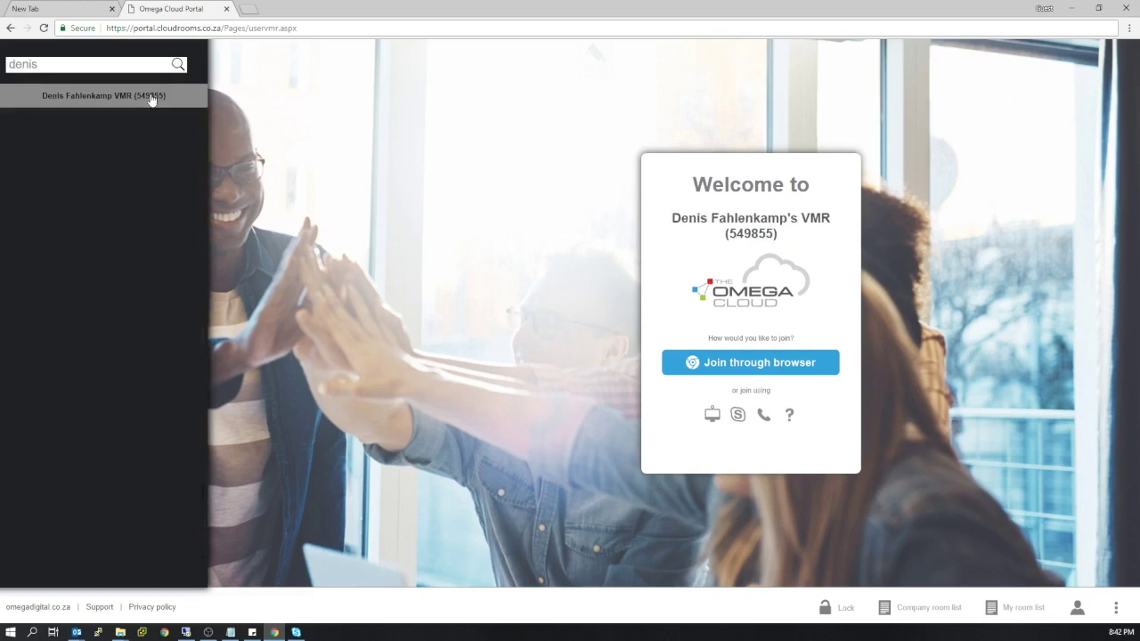
pyautogui.click(1077, 608)
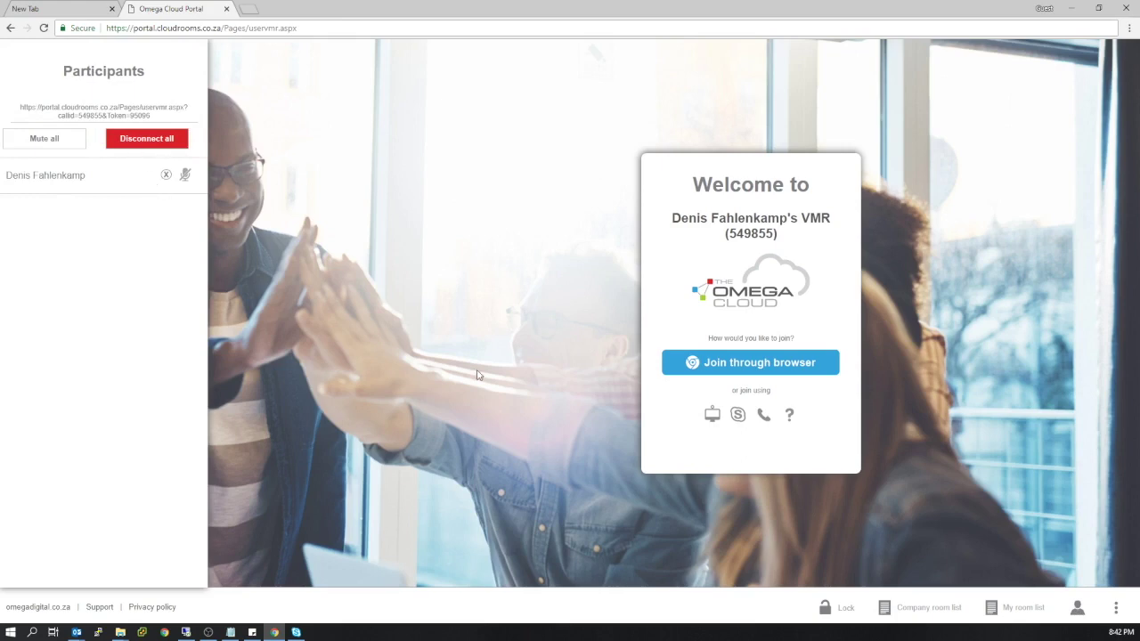
# Lock and unlock the selected VMR, and disconnect all of its participants.
pyautogui.click(825, 609)
pyautogui.click(825, 612)
pyautogui.click(147, 139)
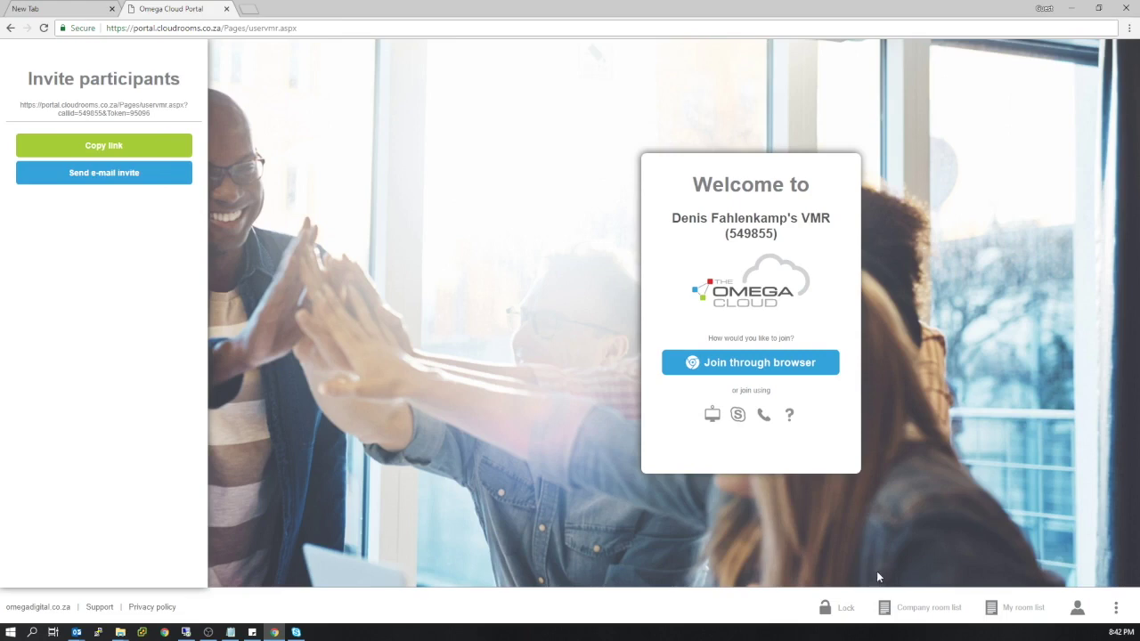
# Show the company room list again and return to the selected VMR's participant invitation options.
pyautogui.click(941, 609)
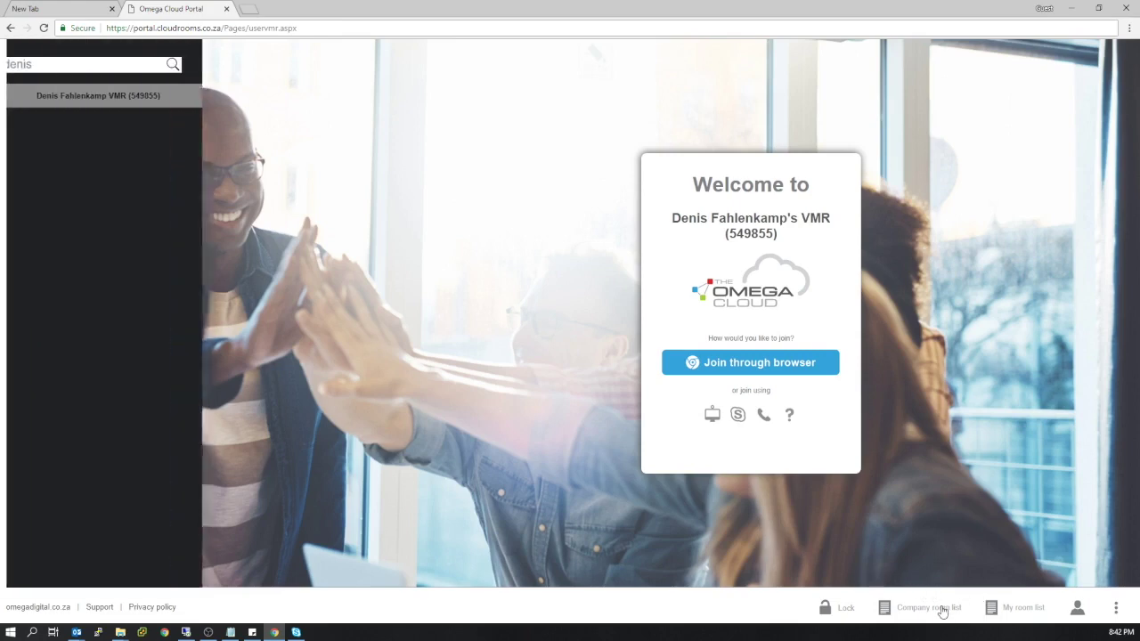
pyautogui.click(1078, 609)
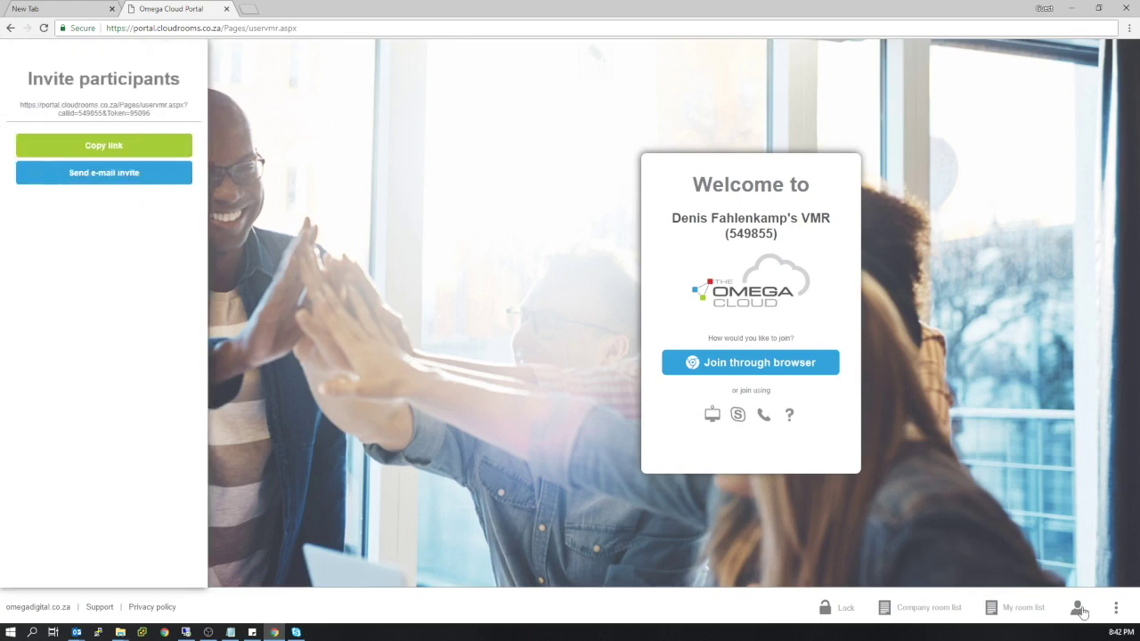
# Go to the Admin Page and open one user's details from the Edit Users list.
pyautogui.click(1115, 609)
pyautogui.click(1088, 537)
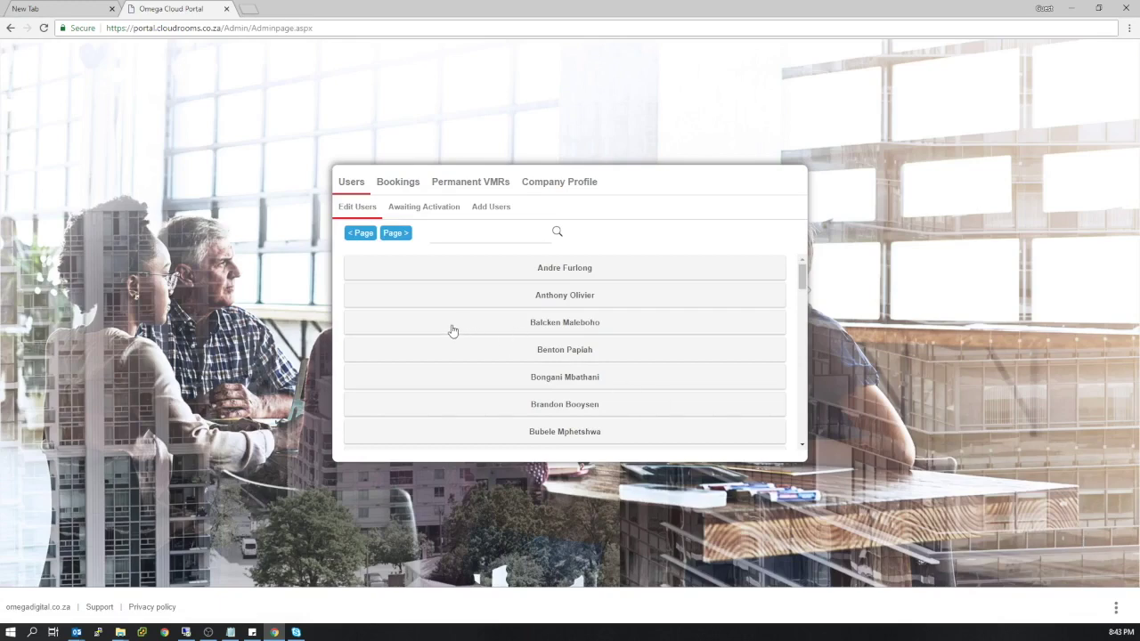
pyautogui.scroll(-1, 533, 294)
pyautogui.scroll(-6, 532, 297)
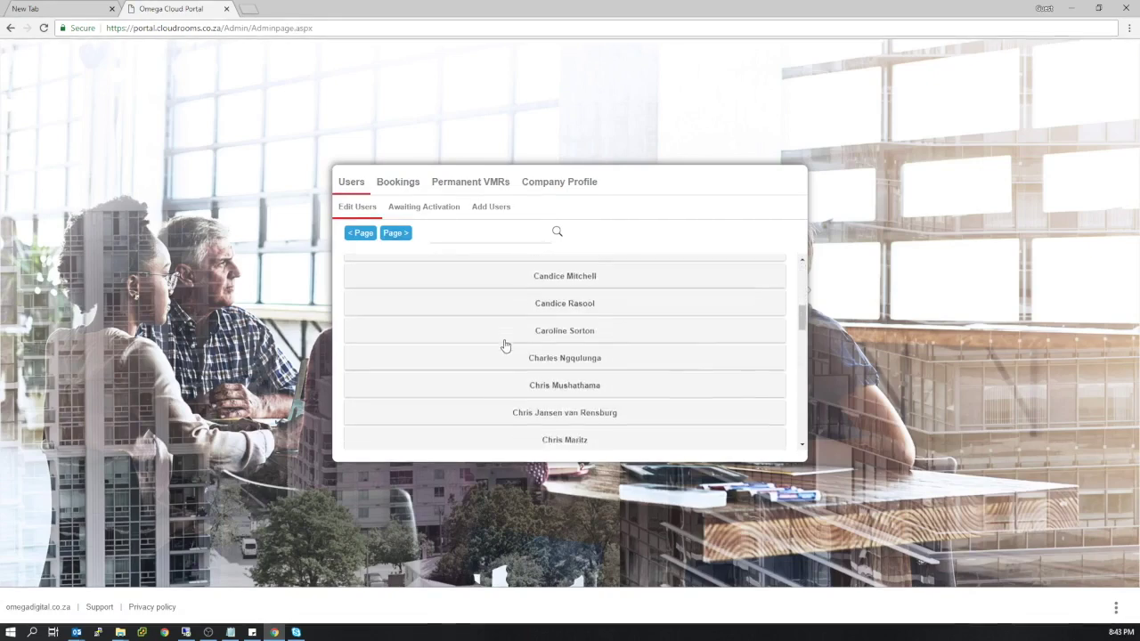
pyautogui.scroll(-2, 505, 356)
pyautogui.click(531, 371)
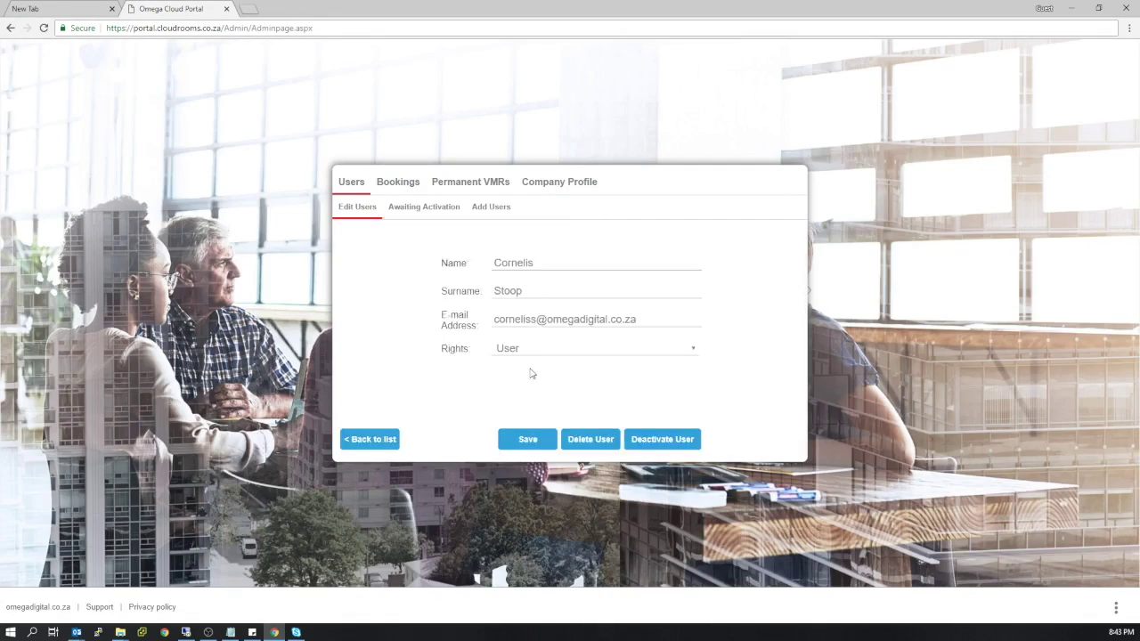
# Go through the user's name, surname and e-mail fields, keep the rights at User, and deactivate the user.
pyautogui.click(561, 264)
pyautogui.click(548, 289)
pyautogui.click(664, 325)
pyautogui.click(538, 349)
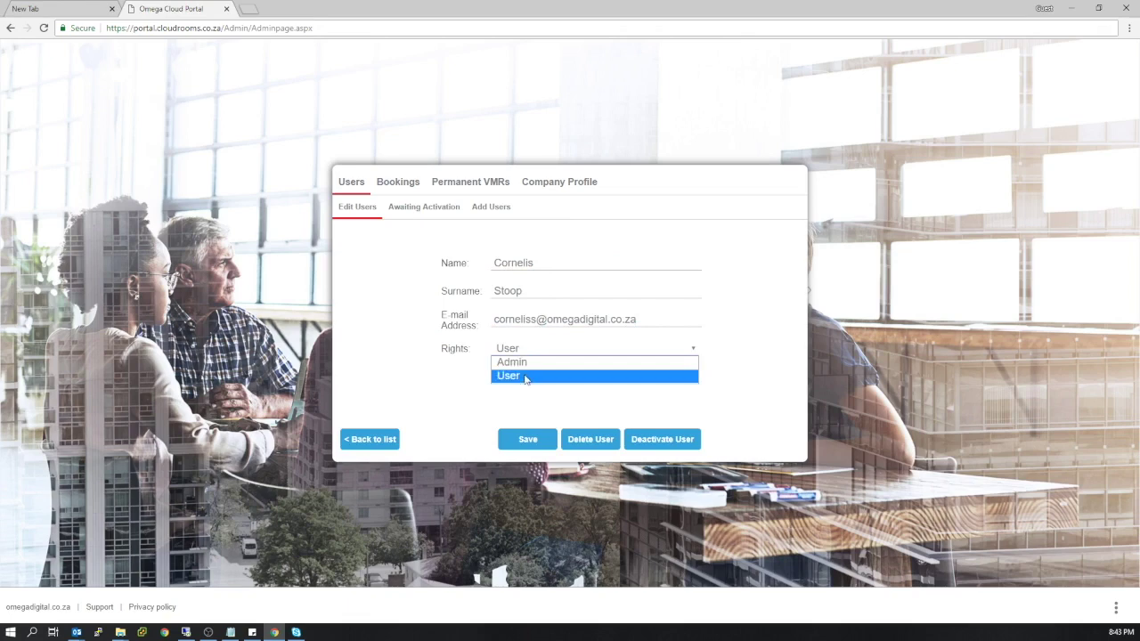
pyautogui.click(526, 377)
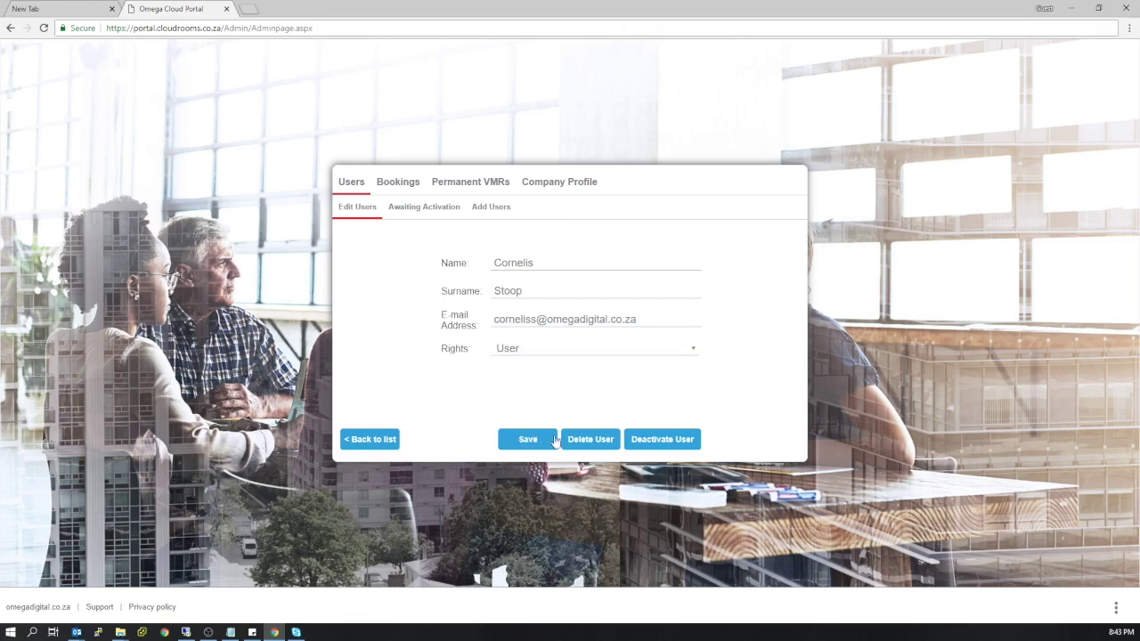
pyautogui.click(651, 440)
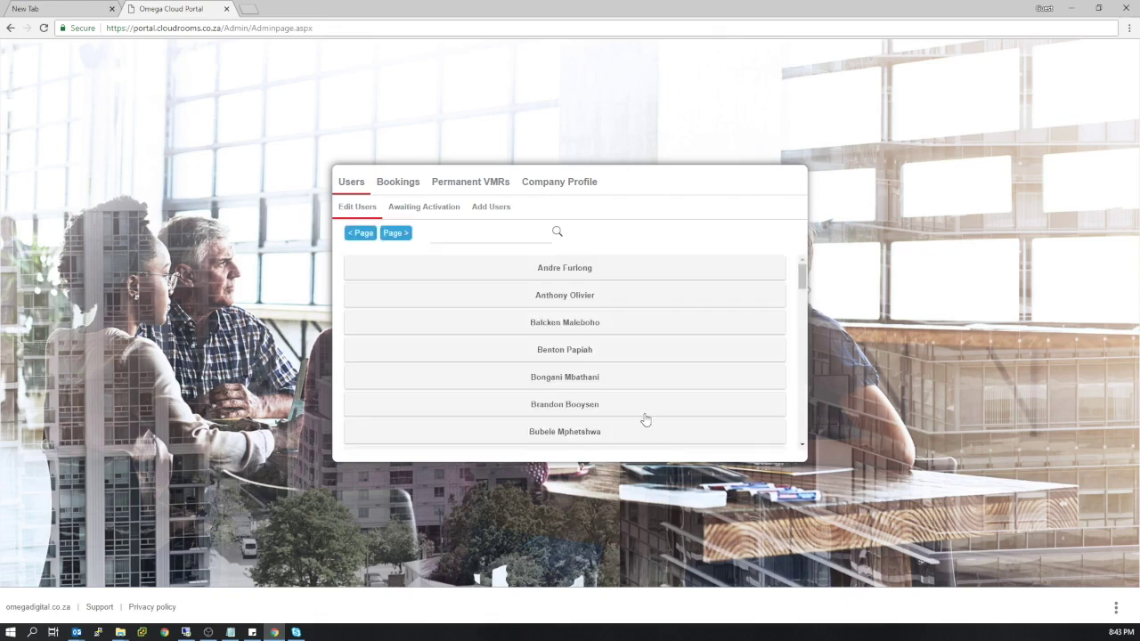
# Activate the deactivated user from the users awaiting activation.
pyautogui.click(415, 209)
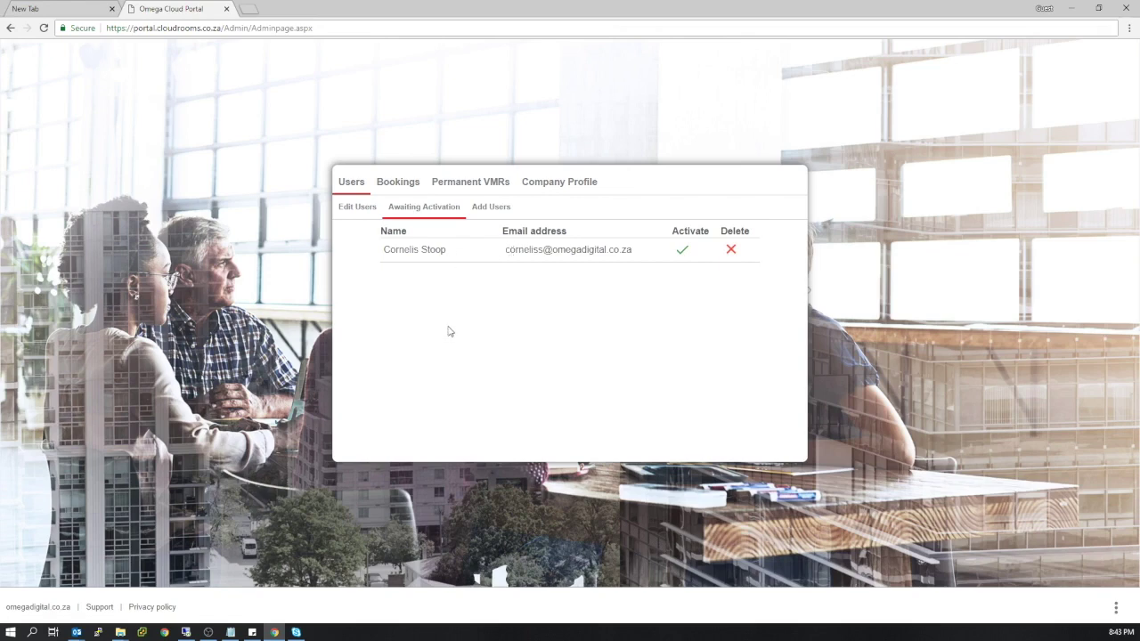
pyautogui.click(683, 254)
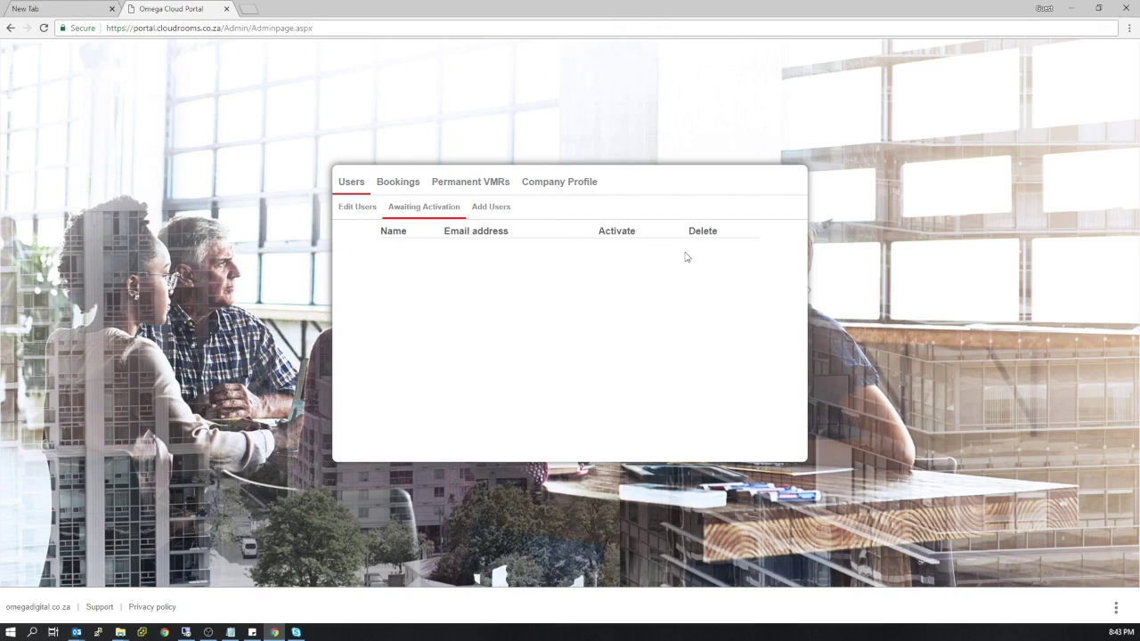
# Open the form for adding users and examine the available rights options without changing them.
pyautogui.click(491, 207)
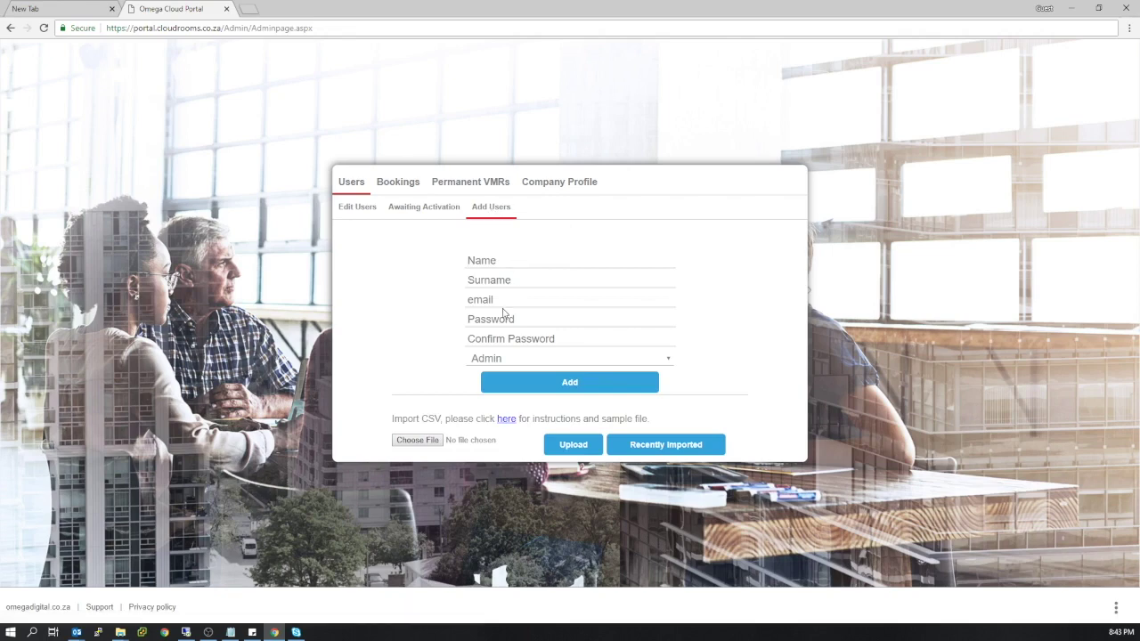
pyautogui.click(503, 362)
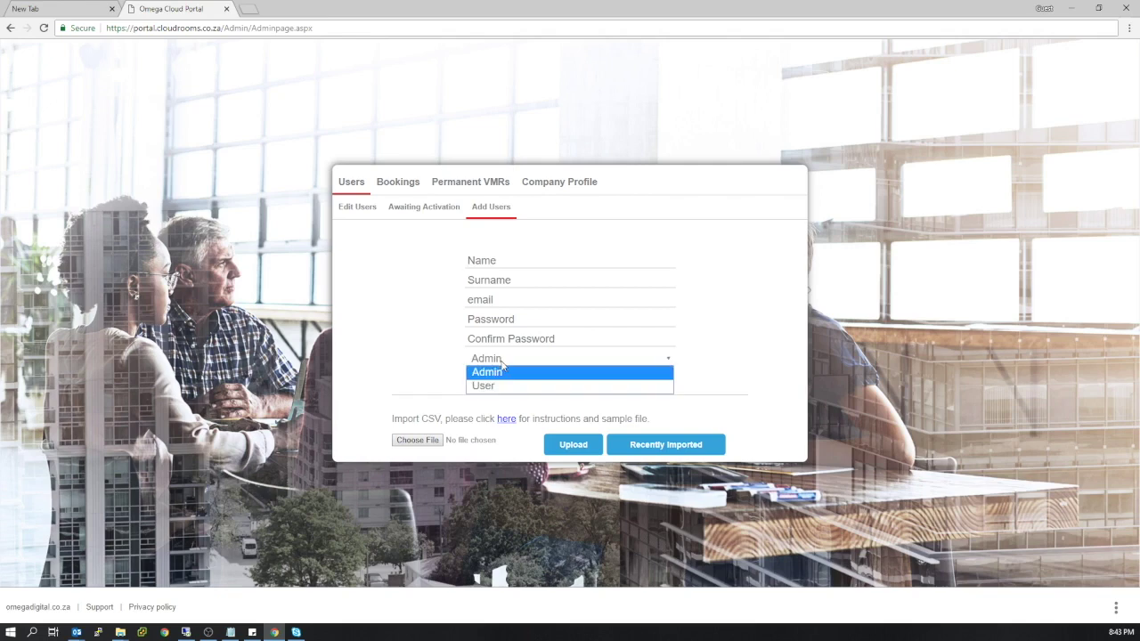
pyautogui.click(412, 365)
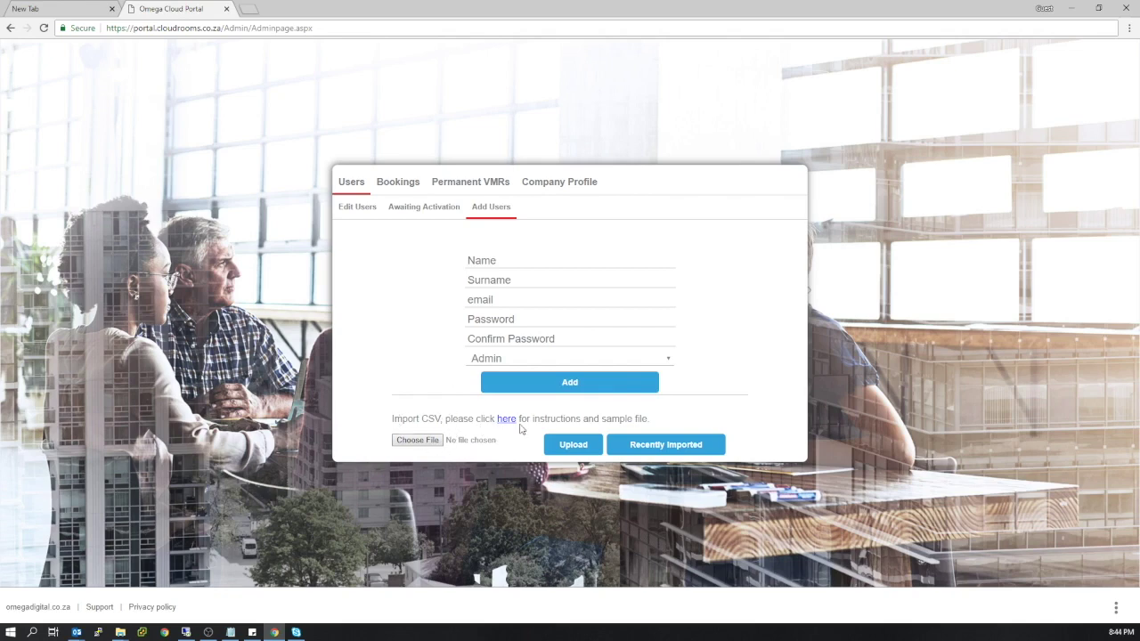
# Choose OmegaDigital.csv from the desktop folder Omega > CSV Import for My company and upload it as the user import.
pyautogui.click(415, 440)
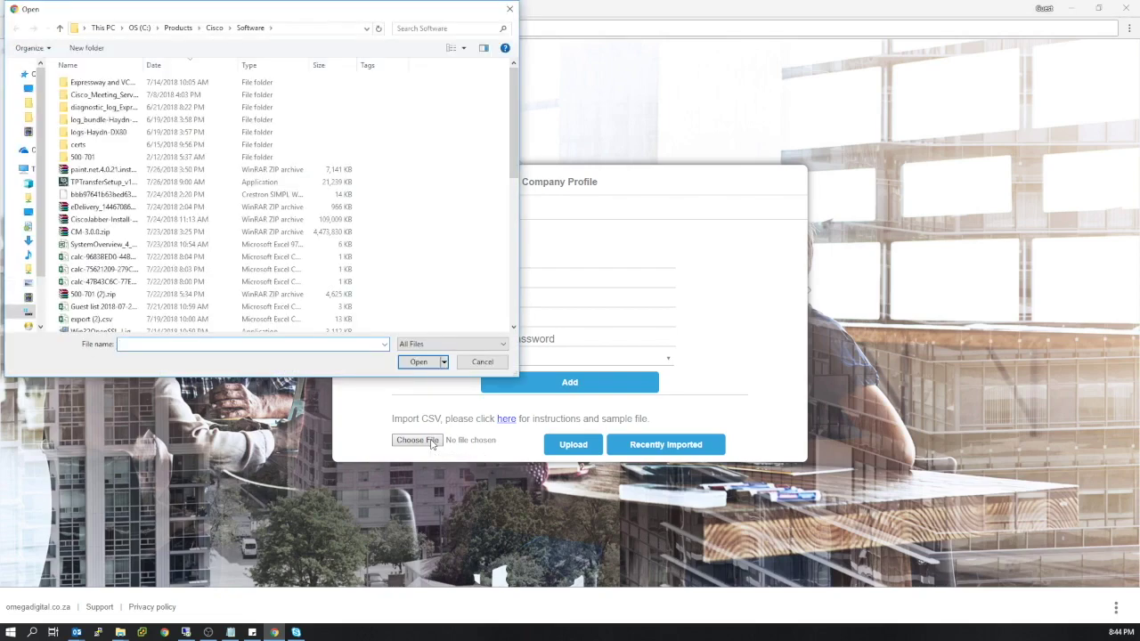
pyautogui.click(29, 88)
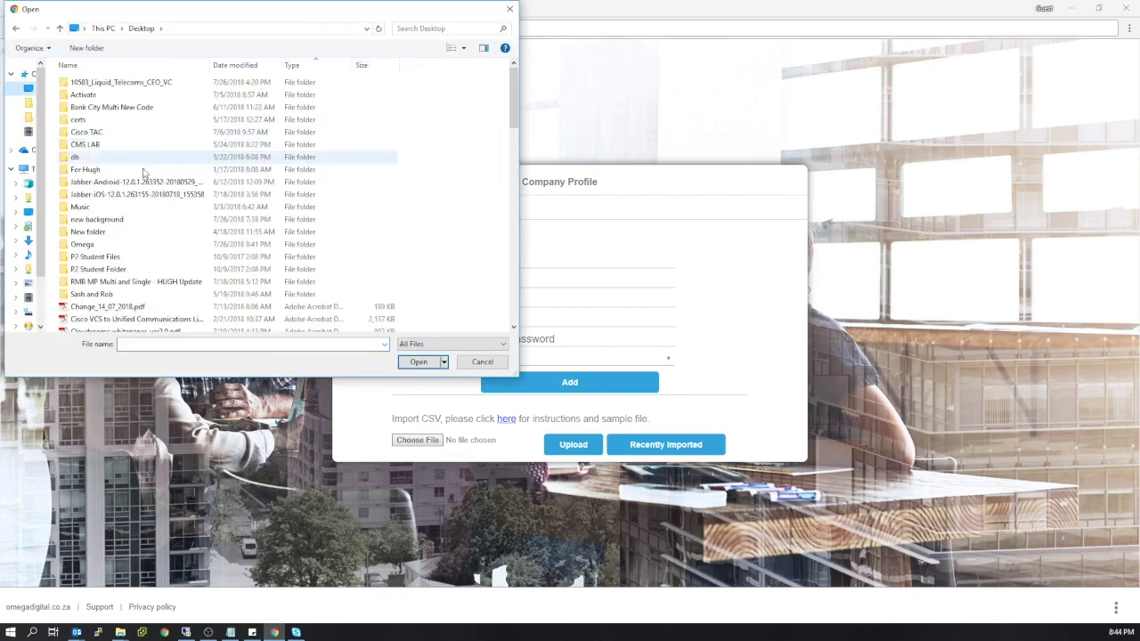
pyautogui.doubleClick(156, 249)
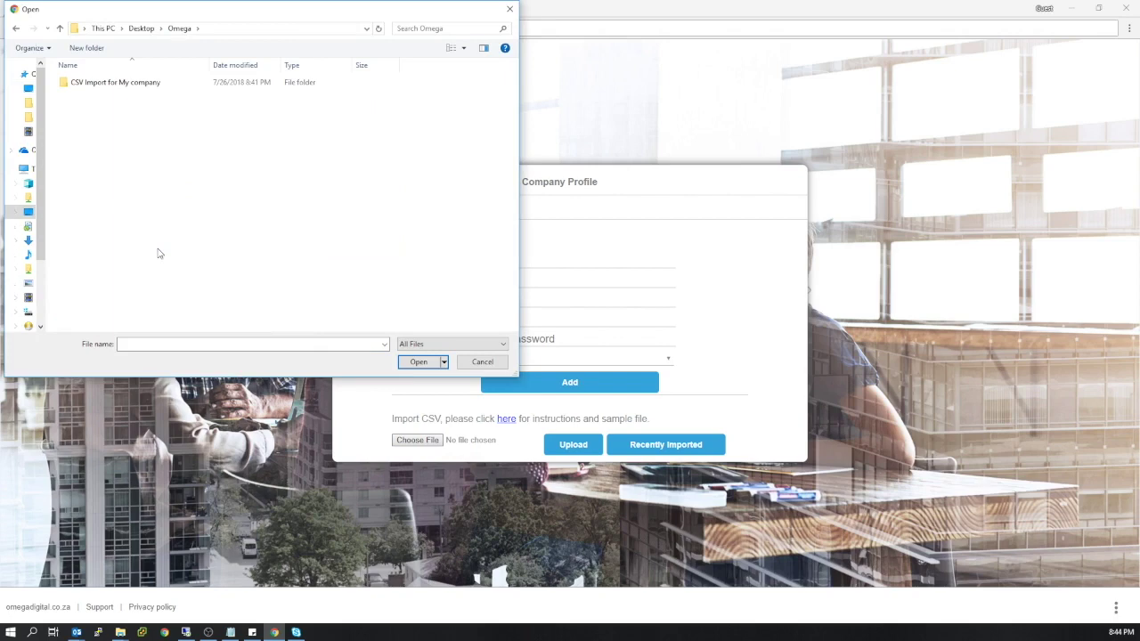
pyautogui.doubleClick(103, 85)
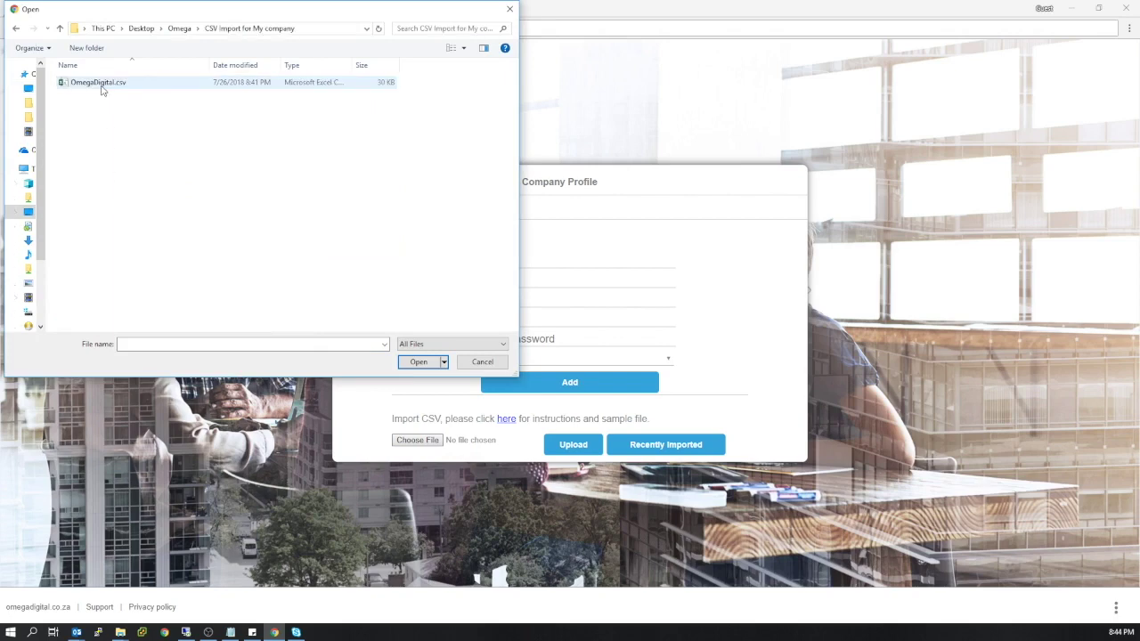
pyautogui.click(102, 89)
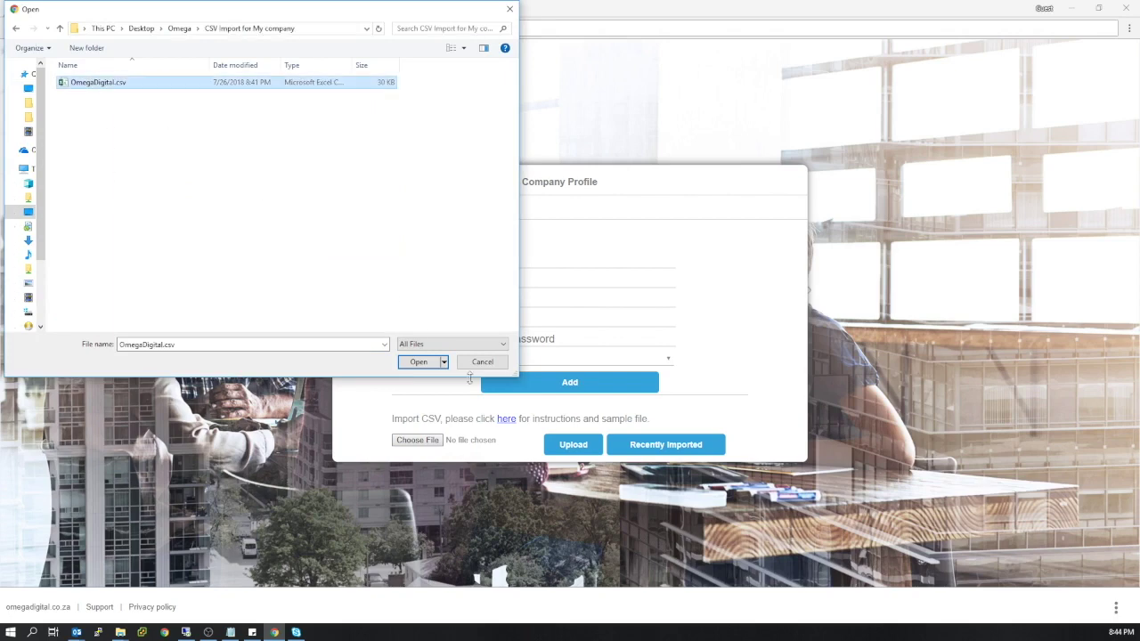
pyautogui.click(418, 364)
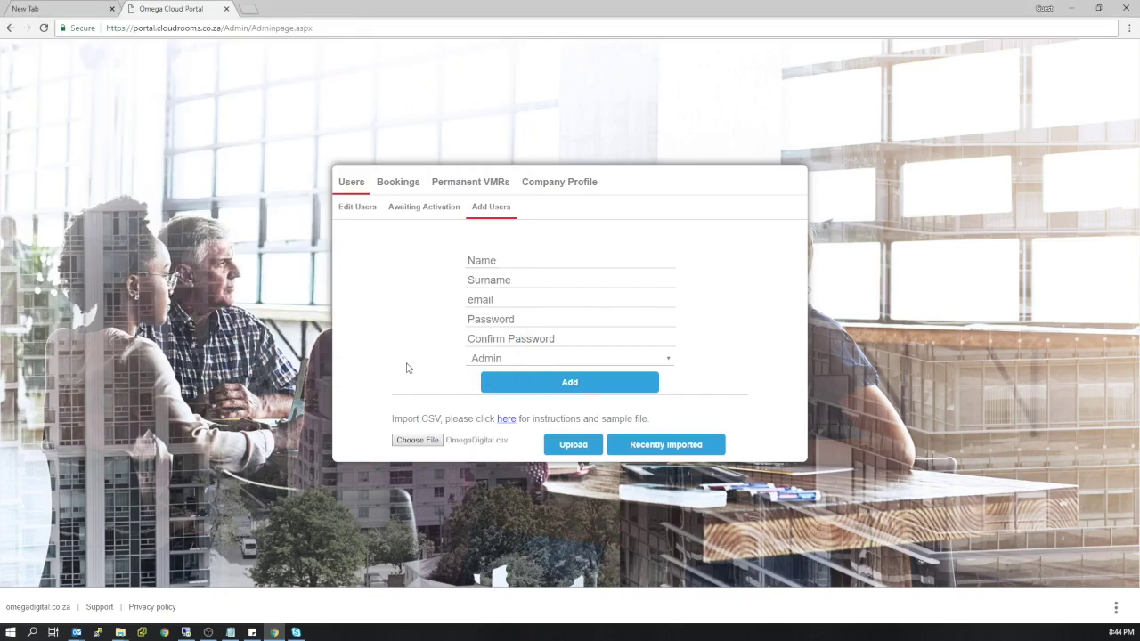
pyautogui.click(564, 449)
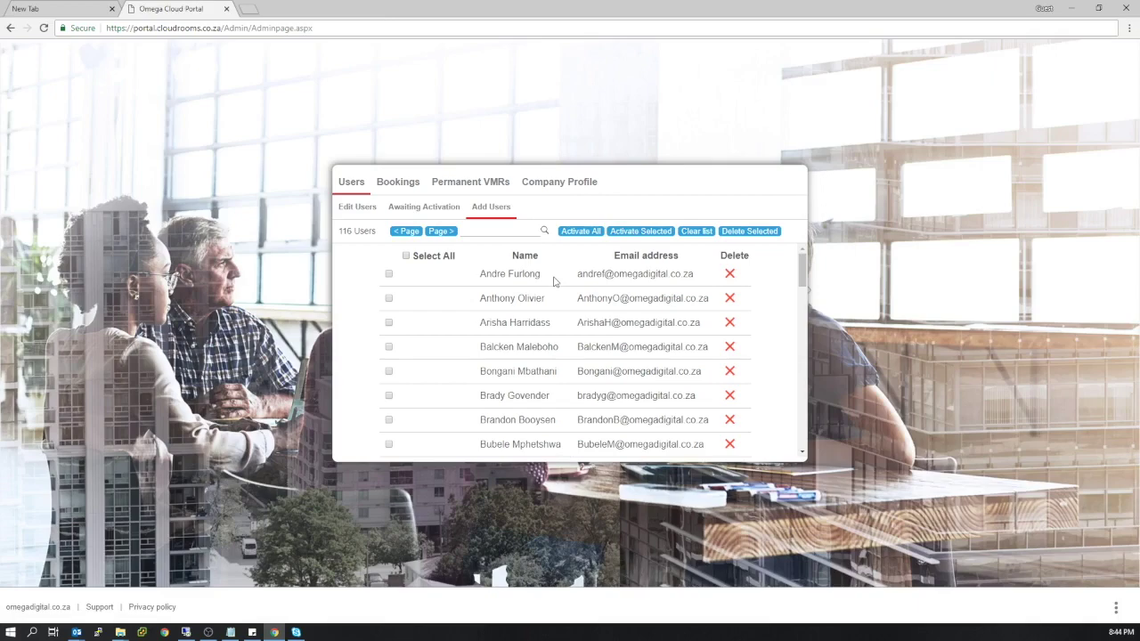
# Look through the imported users, select one of them, and clear the import list.
pyautogui.scroll(-4, 558, 306)
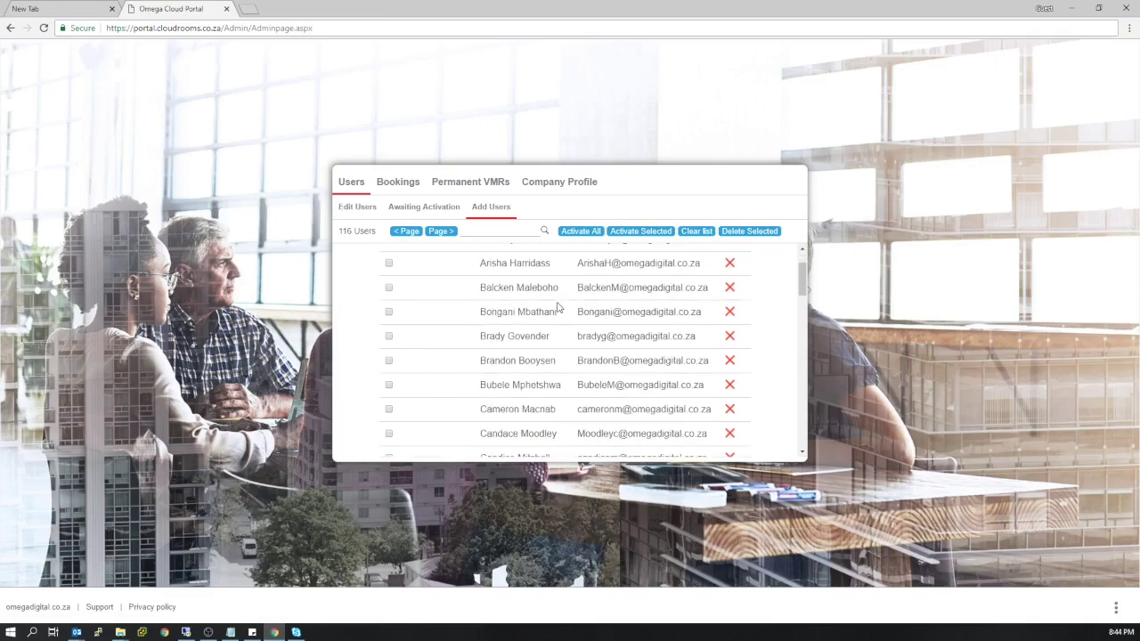
pyautogui.scroll(4, 558, 313)
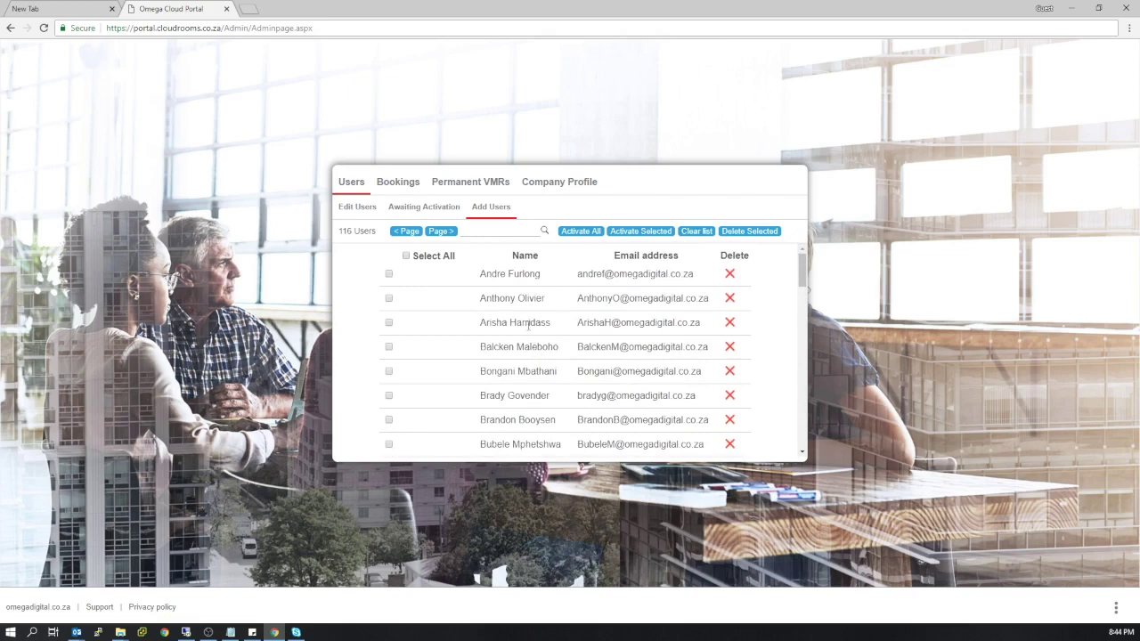
pyautogui.scroll(-2, 392, 396)
pyautogui.click(389, 364)
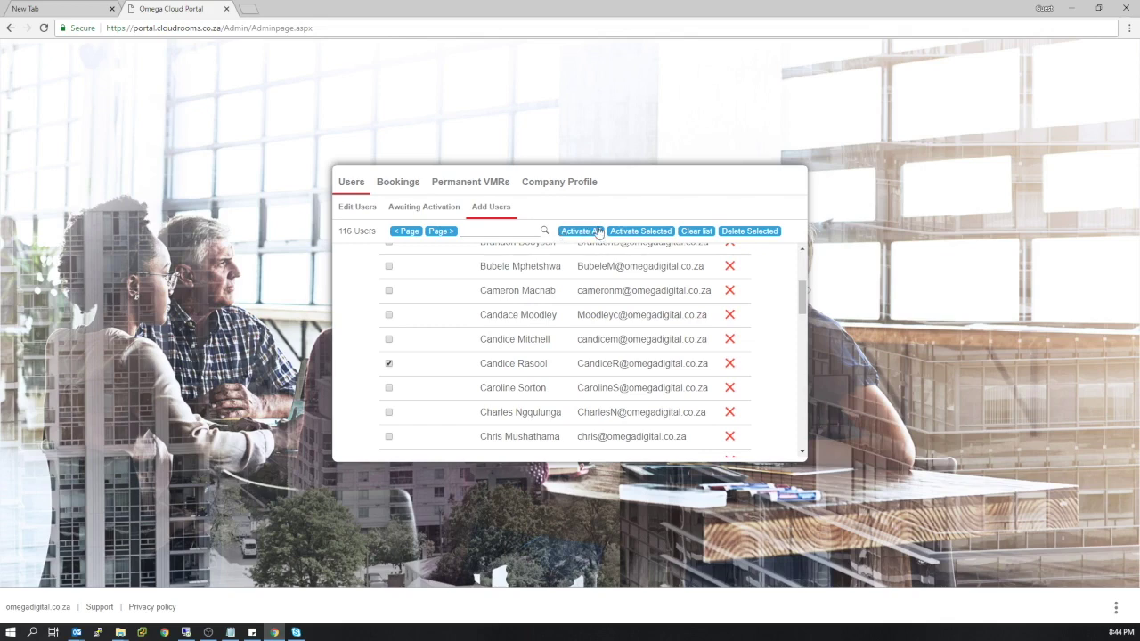
pyautogui.click(698, 233)
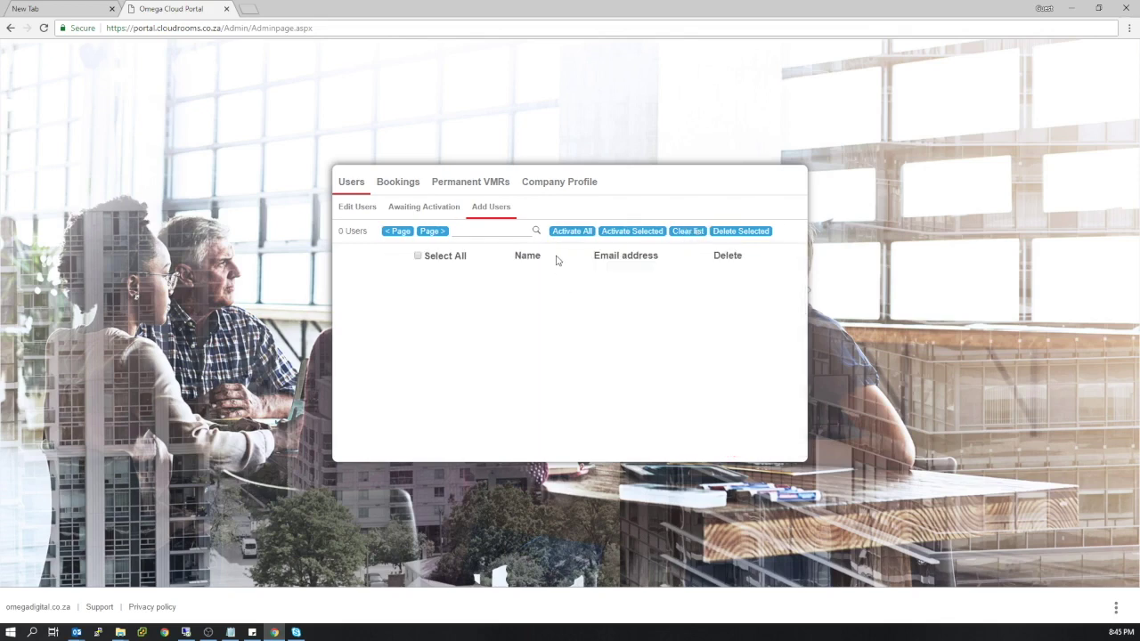
# Open the company's bookings and look through the list of booked VMRs.
pyautogui.click(402, 186)
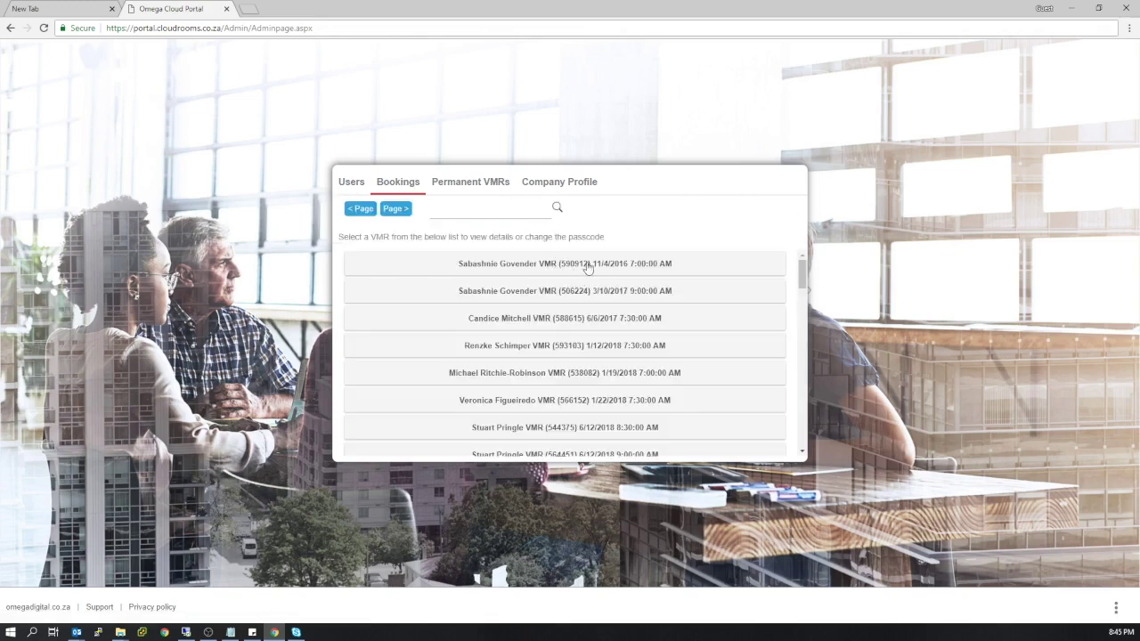
pyautogui.scroll(-2, 596, 289)
pyautogui.scroll(-4, 601, 311)
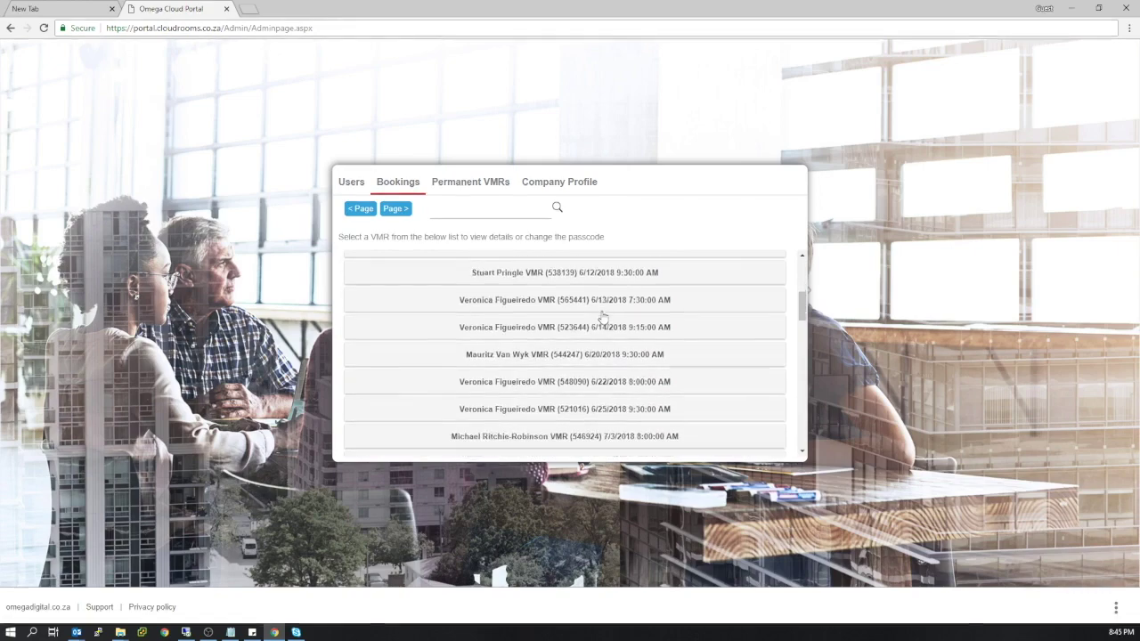
pyautogui.scroll(-4, 602, 318)
pyautogui.scroll(6, 601, 331)
pyautogui.scroll(4, 602, 334)
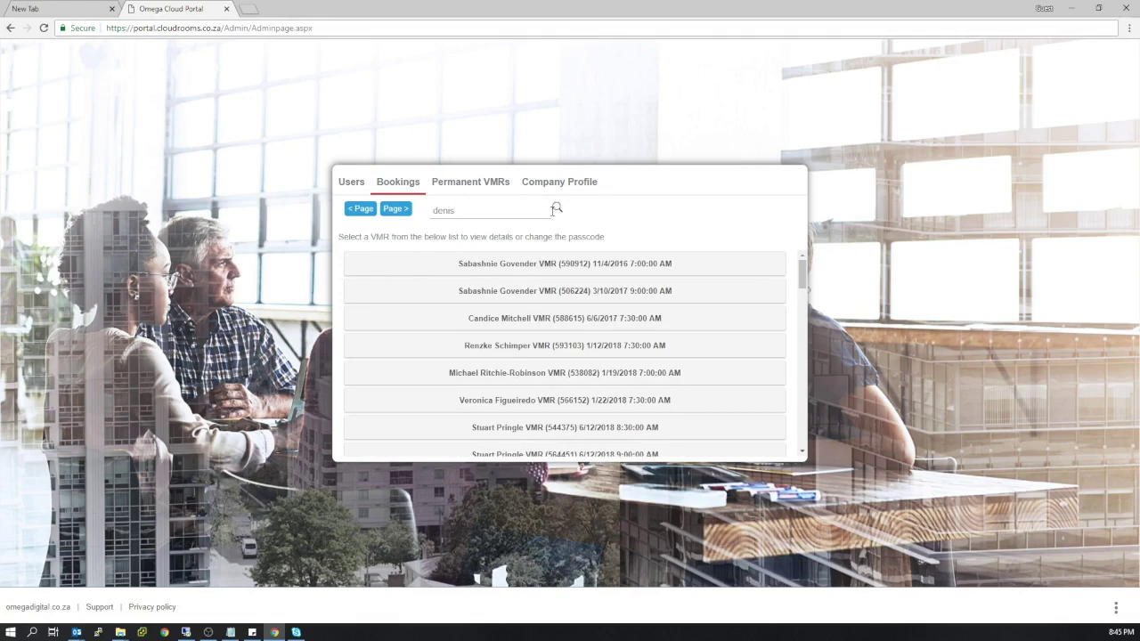
# Search the bookings by the host's first name, view the 7/26/2018 7:24 PM booking's details and passcode field, and return to the list.
pyautogui.click(557, 210)
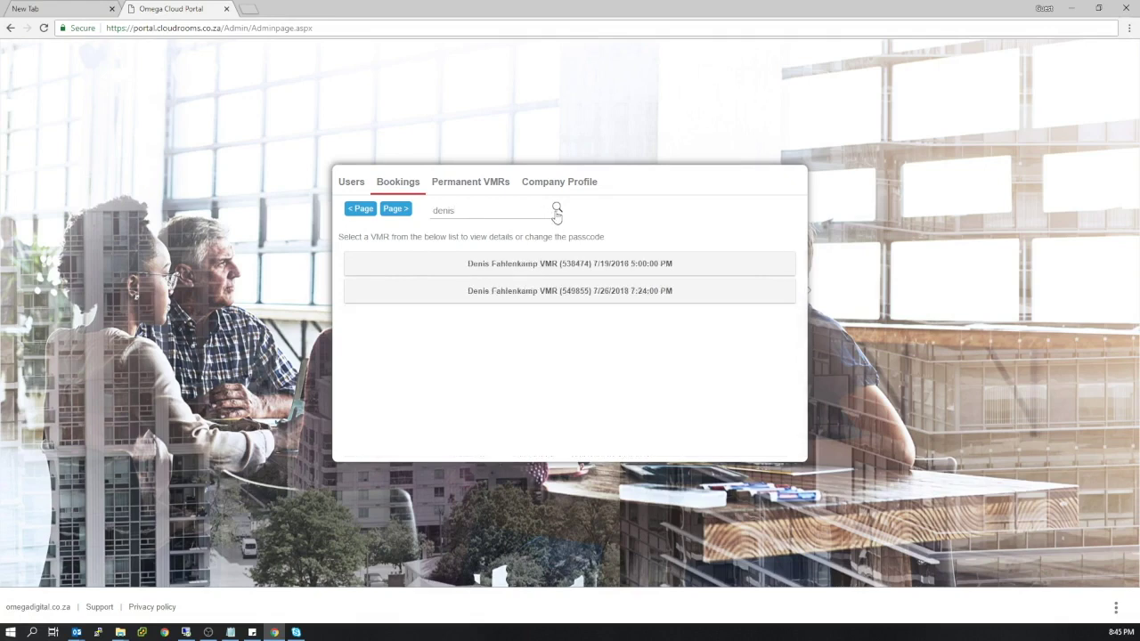
pyautogui.click(601, 292)
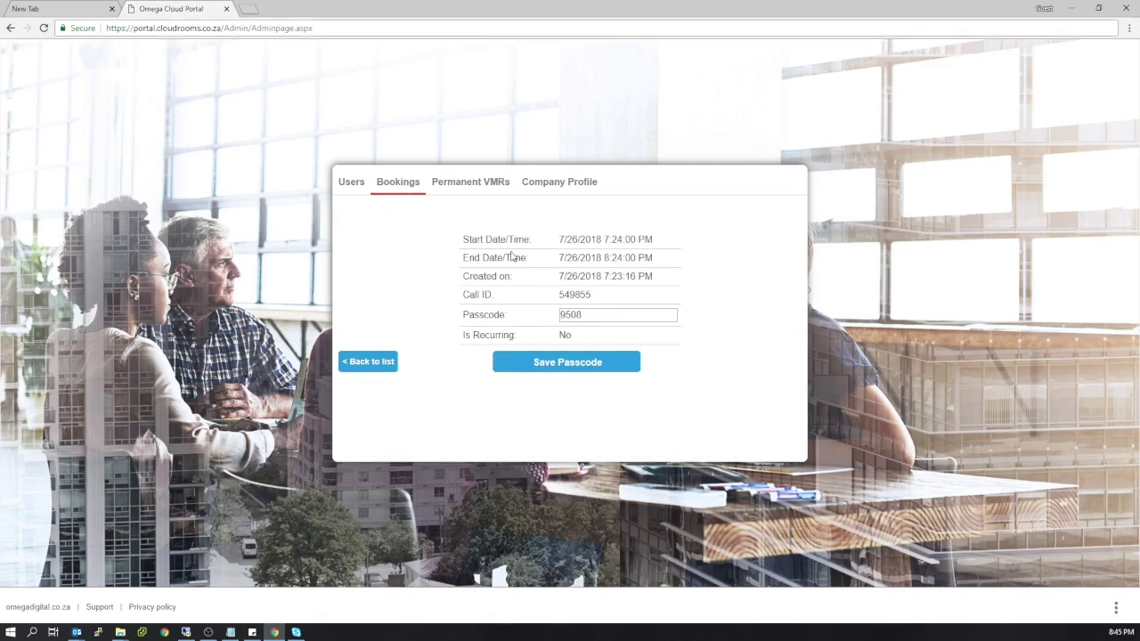
pyautogui.click(593, 314)
pyautogui.click(360, 363)
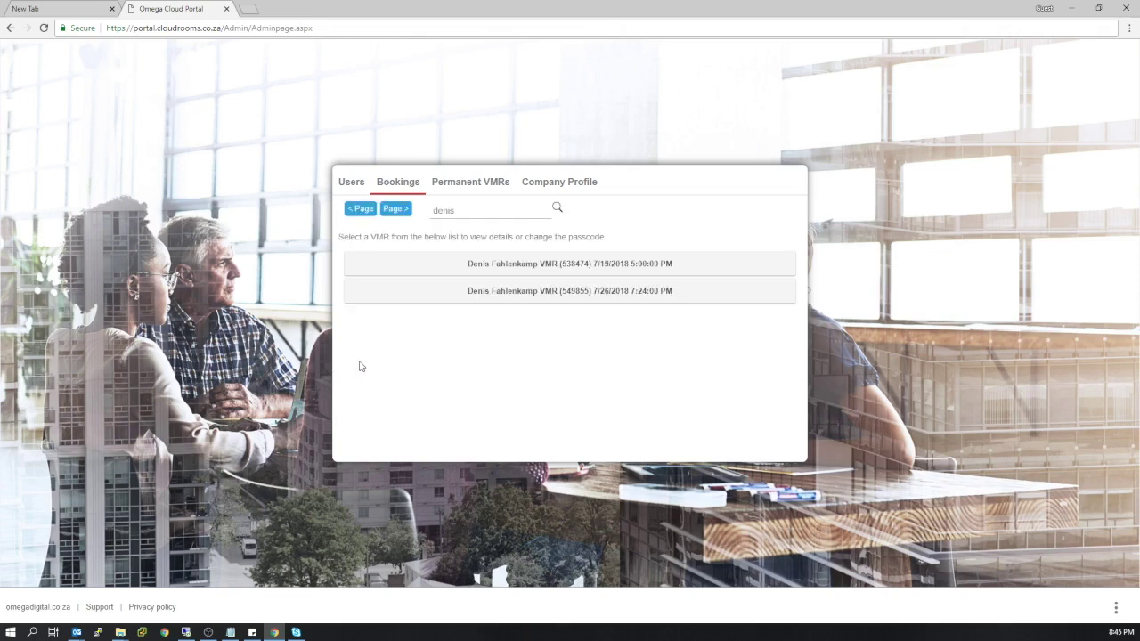
# View the company profile's license information and log out of the portal.
pyautogui.click(547, 194)
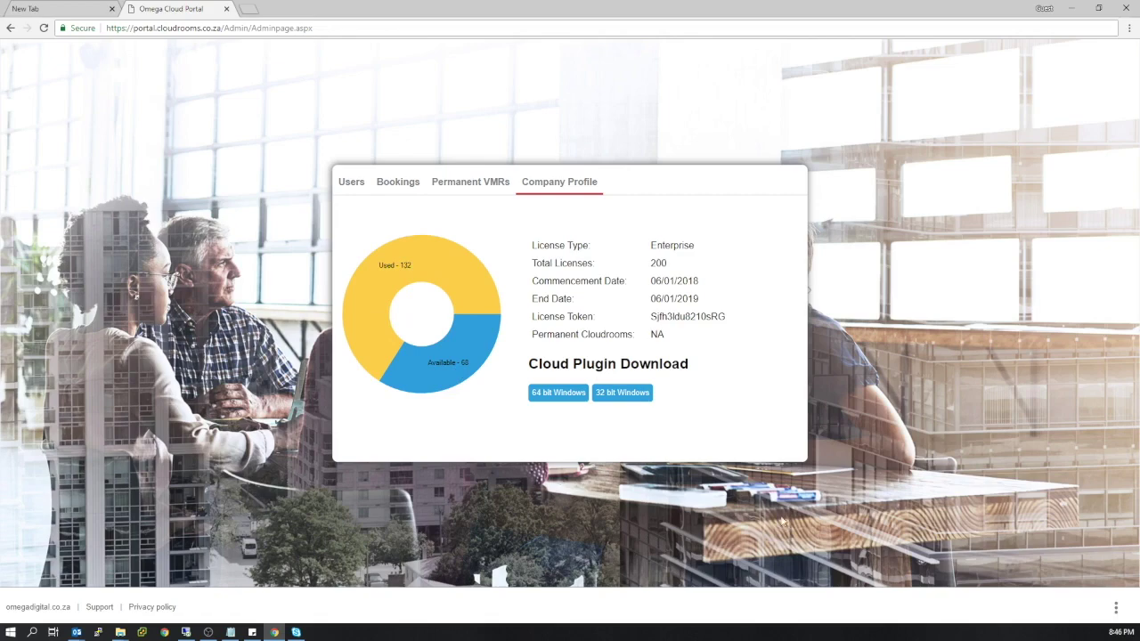
pyautogui.click(1115, 609)
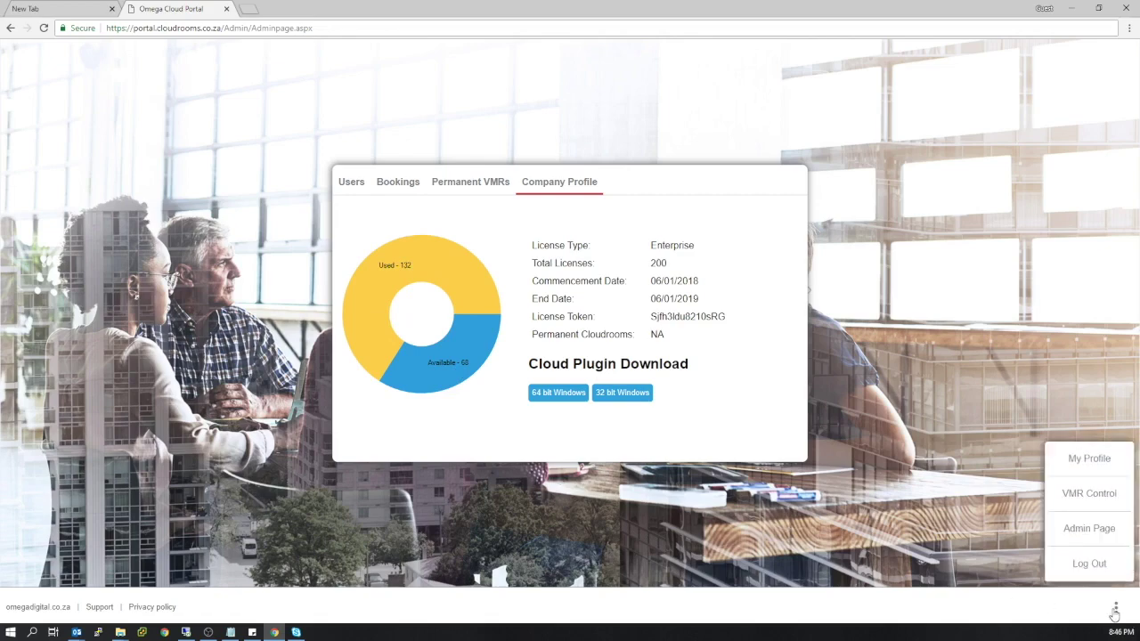
pyautogui.click(1096, 567)
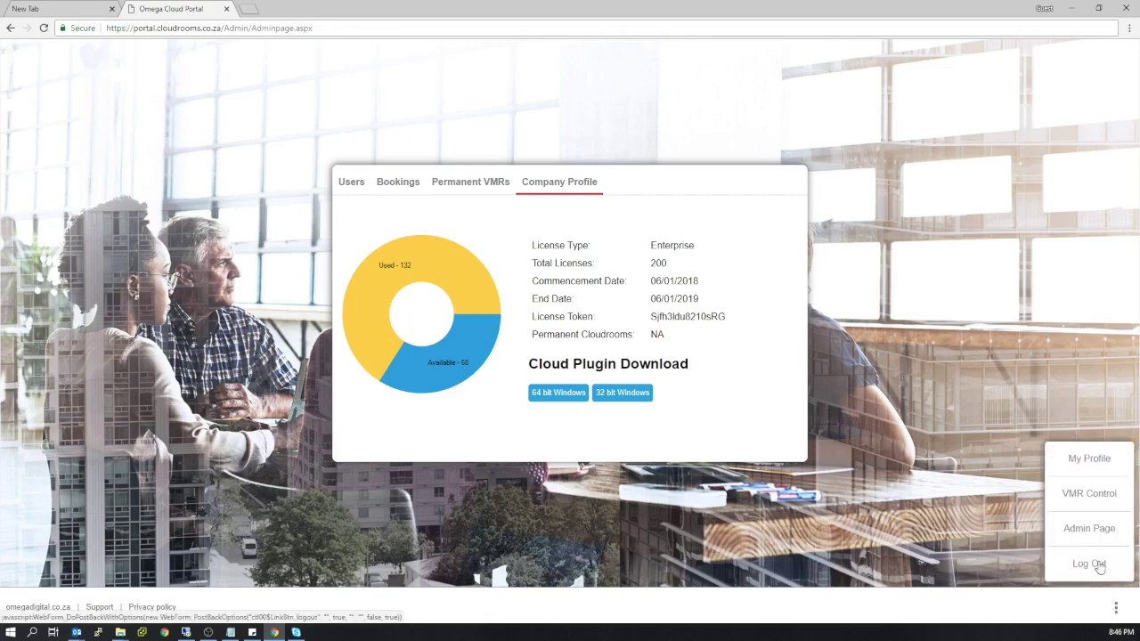